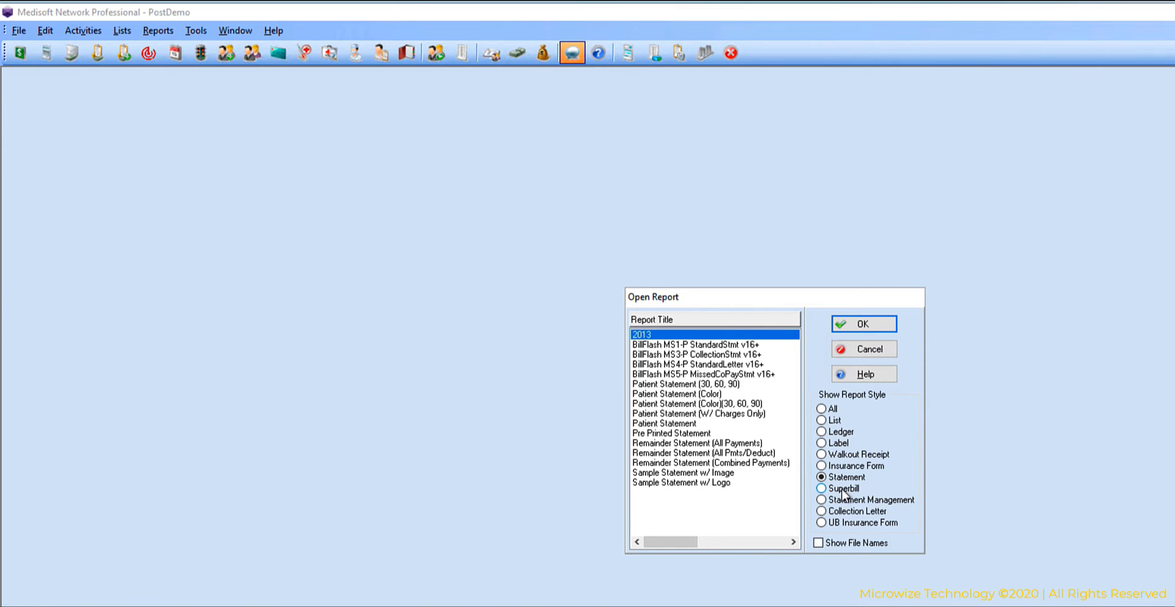
Review the reports available under the Superbill, Statement, Statement Management, Collection Letter and UB Insurance Form styles.
click(829, 490)
click(884, 500)
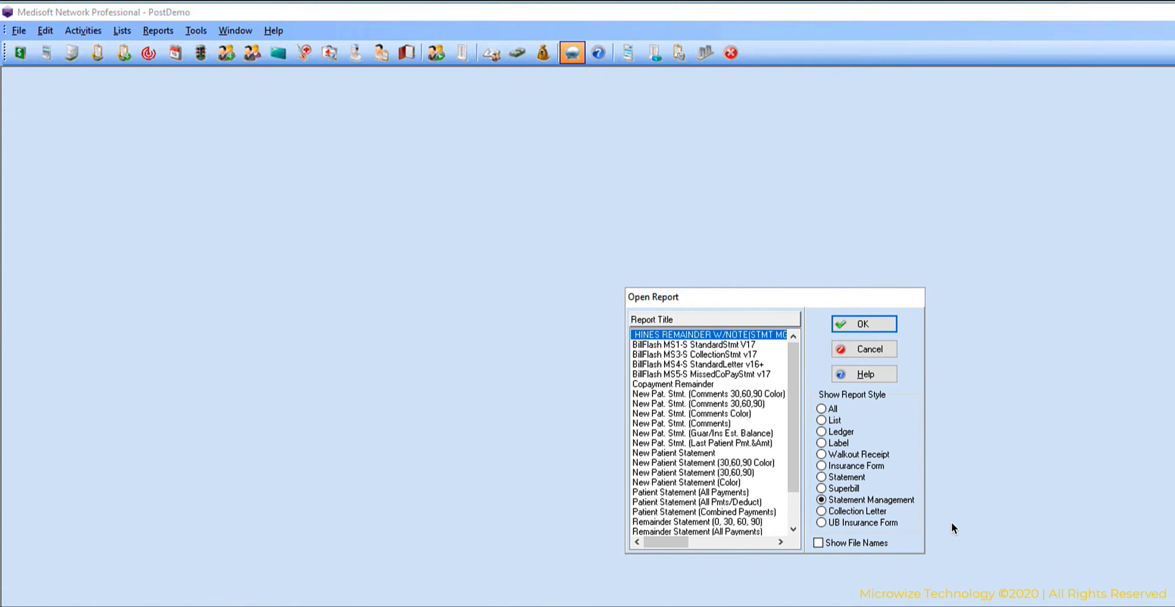
click(832, 479)
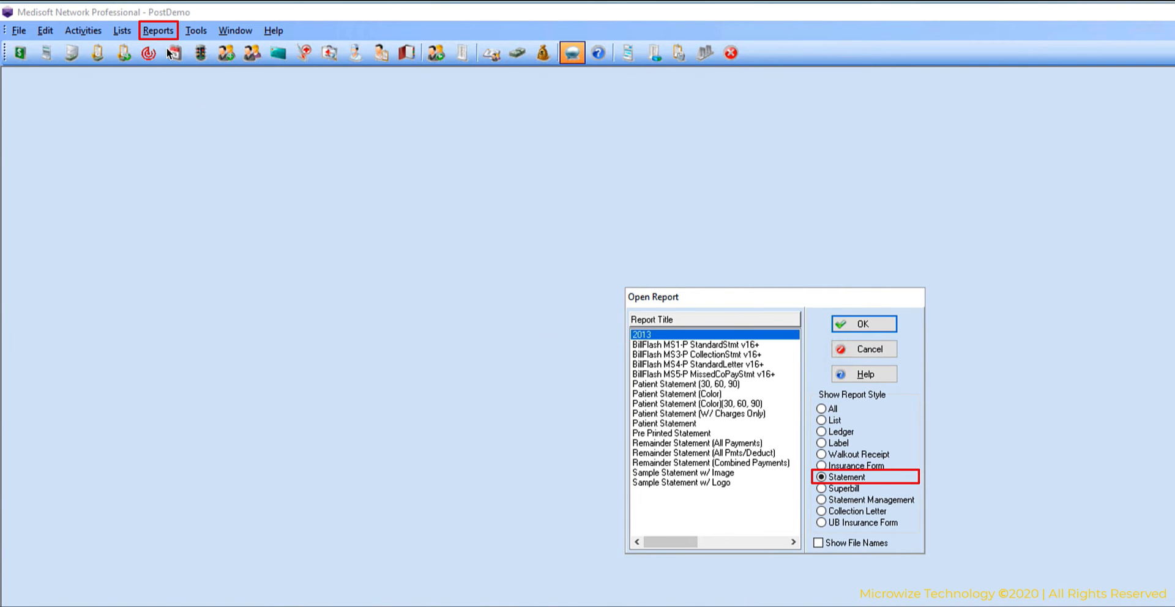
click(853, 500)
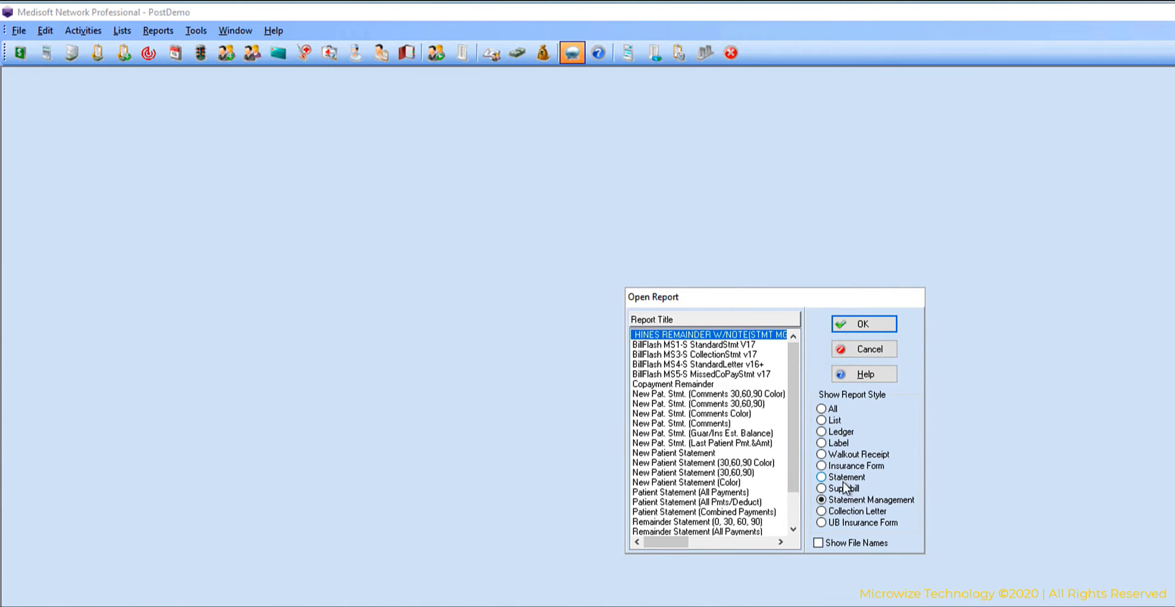
click(854, 513)
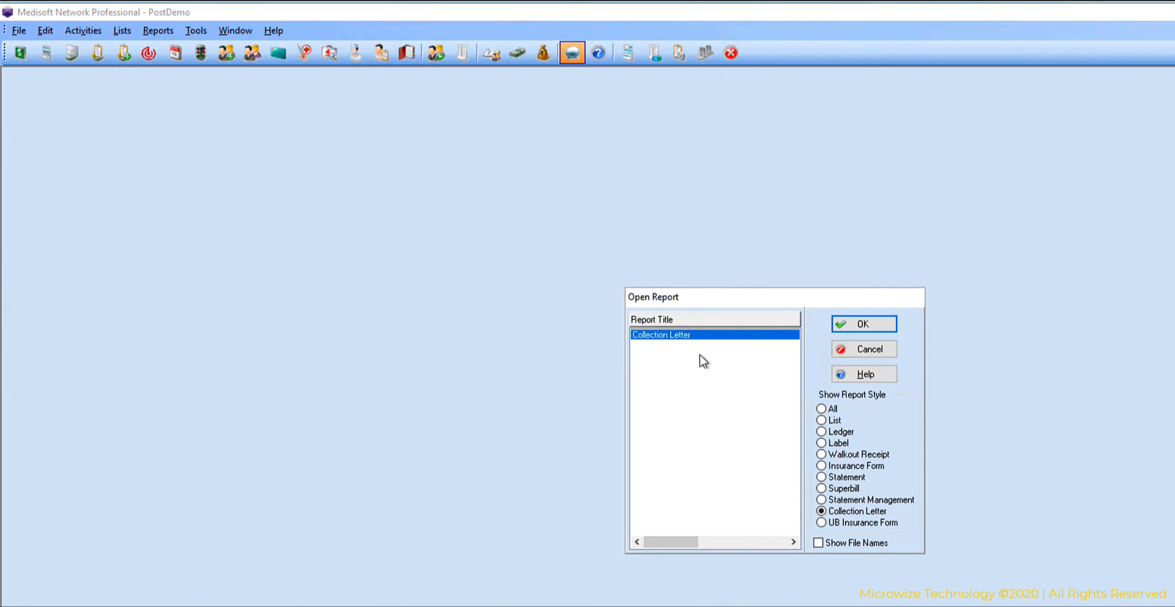
click(883, 525)
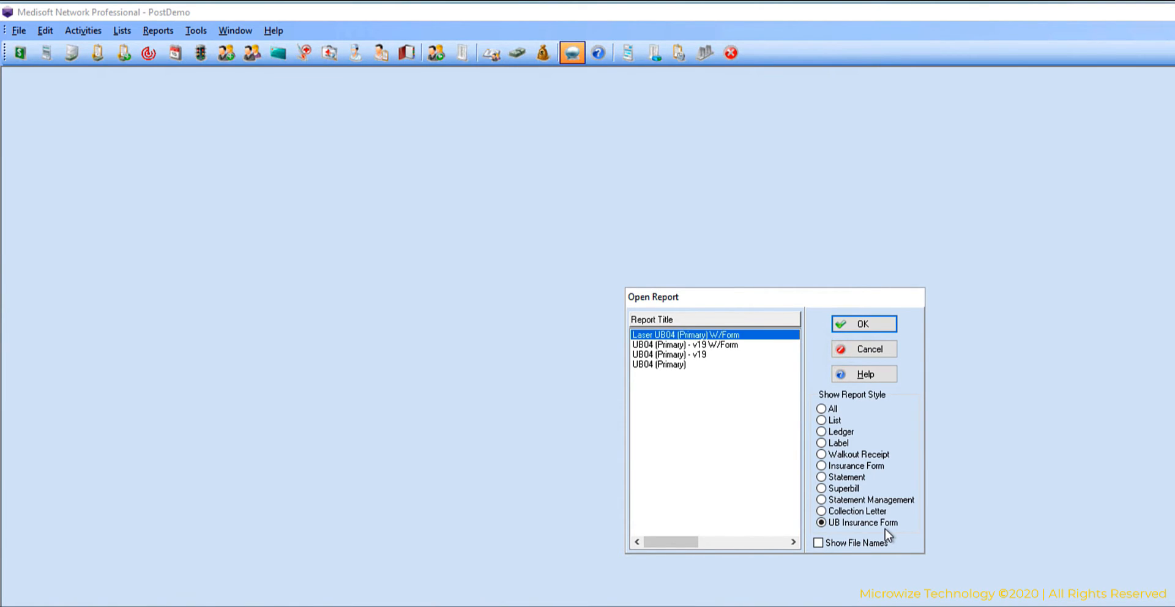
Show the file names of the UB Insurance Form reports and close the report list without opening one.
click(818, 543)
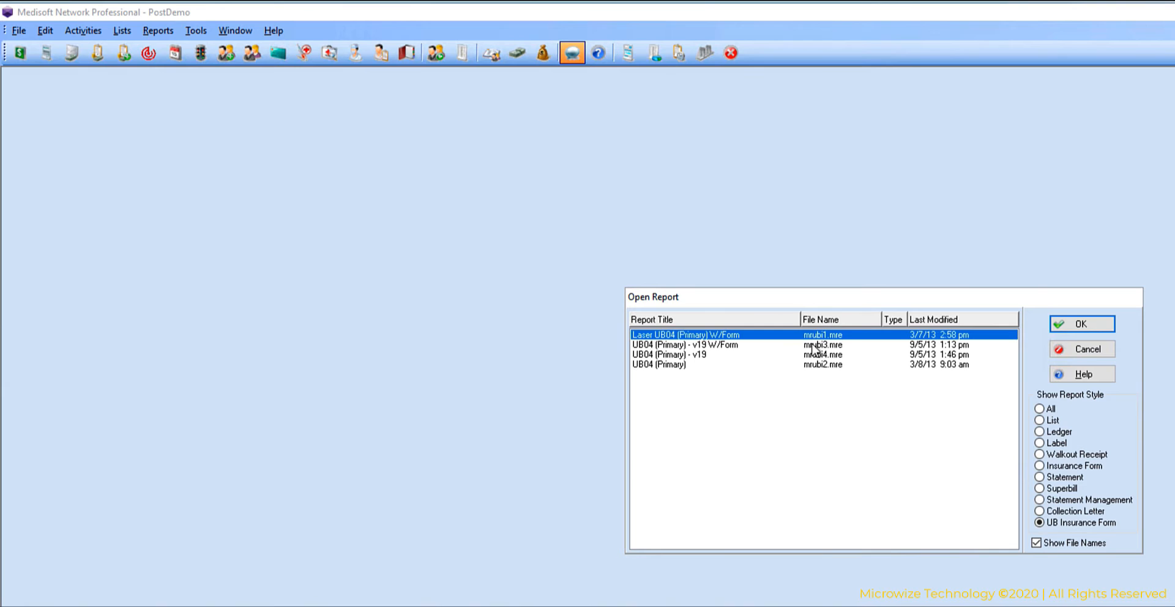
right_click(783, 332)
click(779, 401)
click(1096, 351)
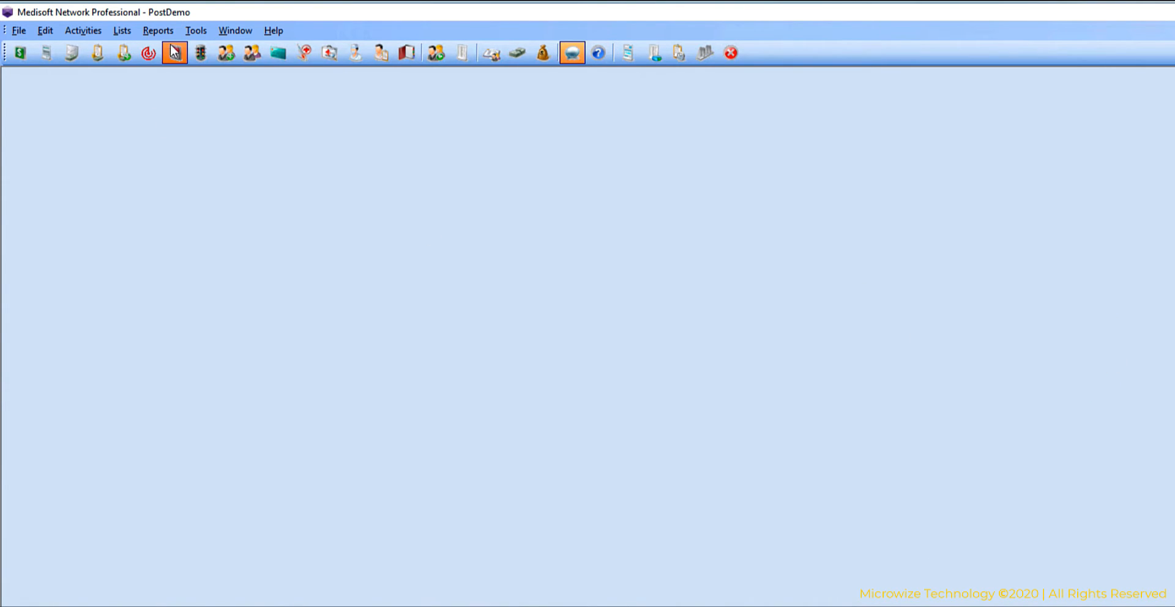
Open the List-style report Appointment List in the Medisoft Report Designer.
click(157, 32)
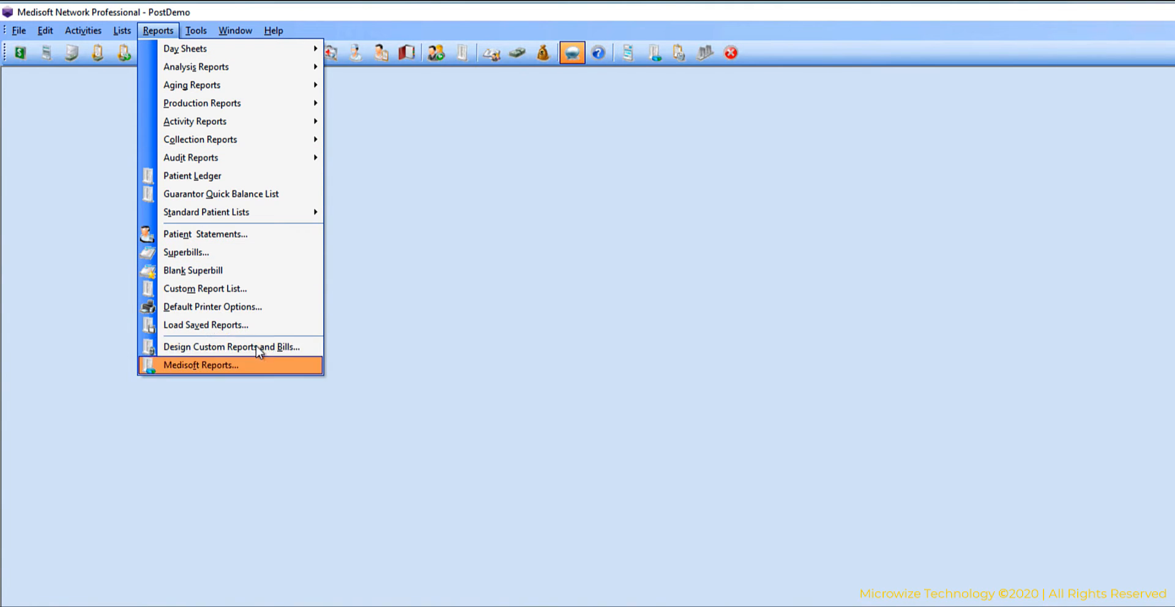
click(255, 346)
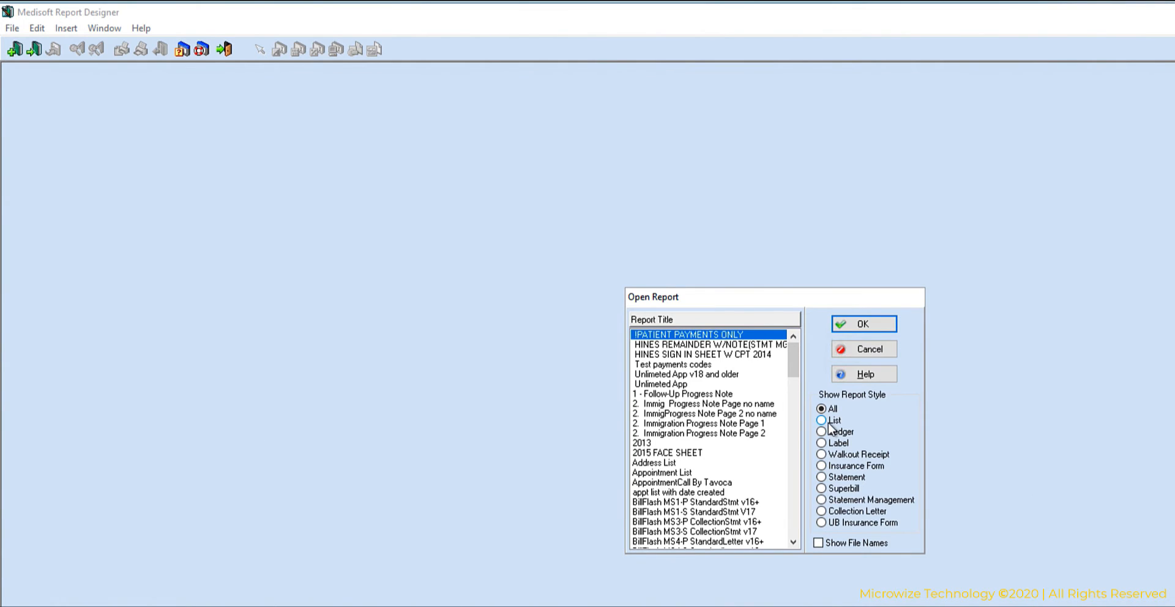
click(828, 422)
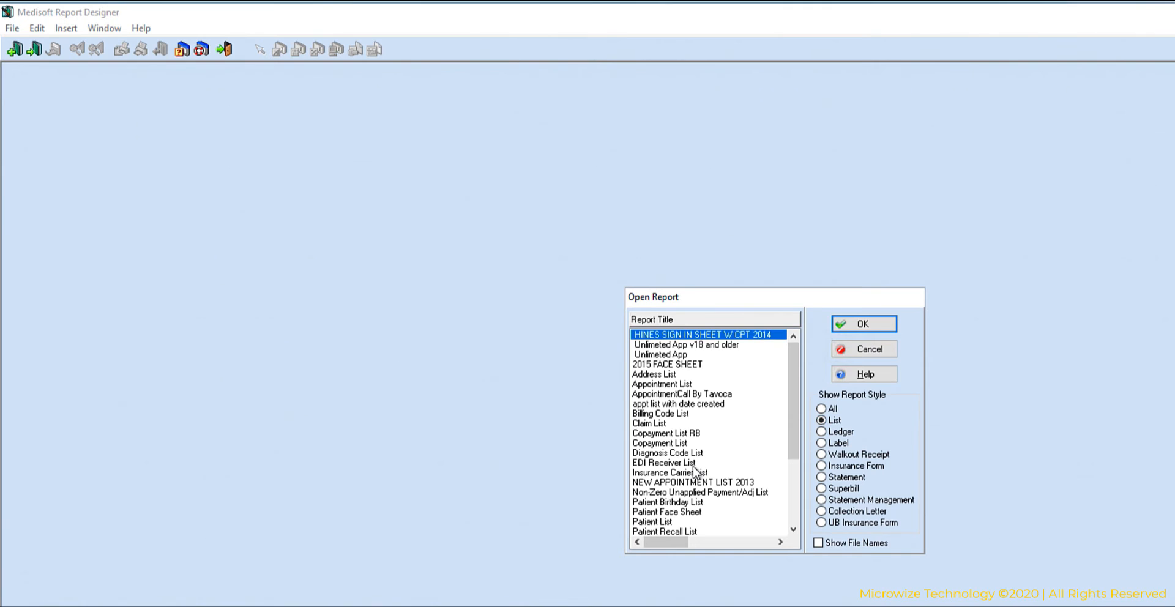
click(690, 383)
click(863, 325)
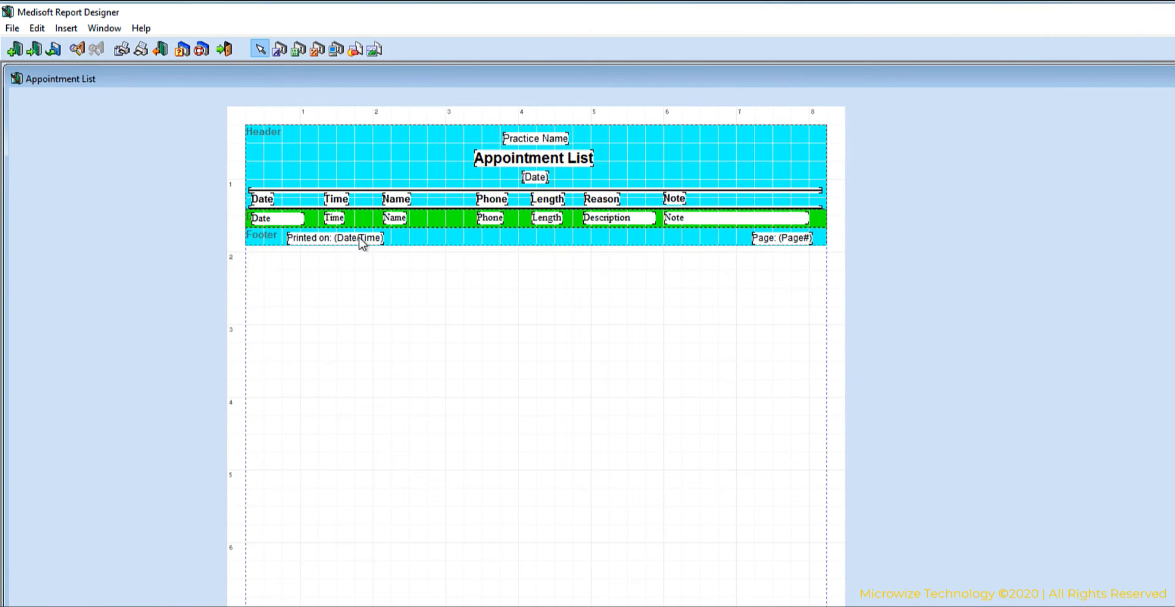
Start a preview of the report and save it under the title Test.
click(121, 49)
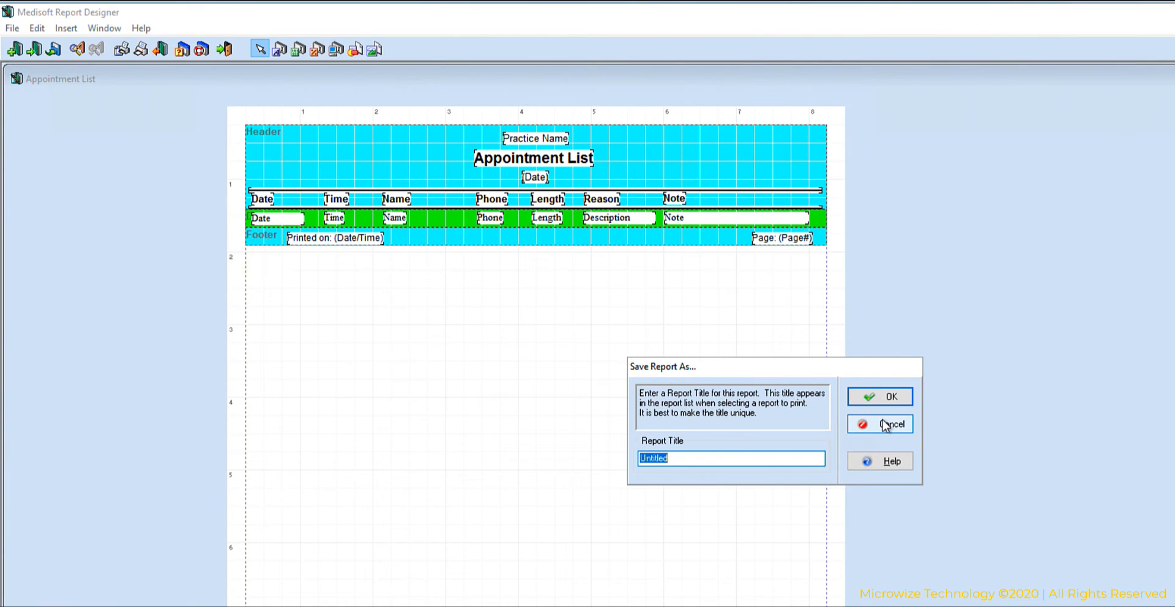
key(BackSpace)
text(Test)
click(861, 401)
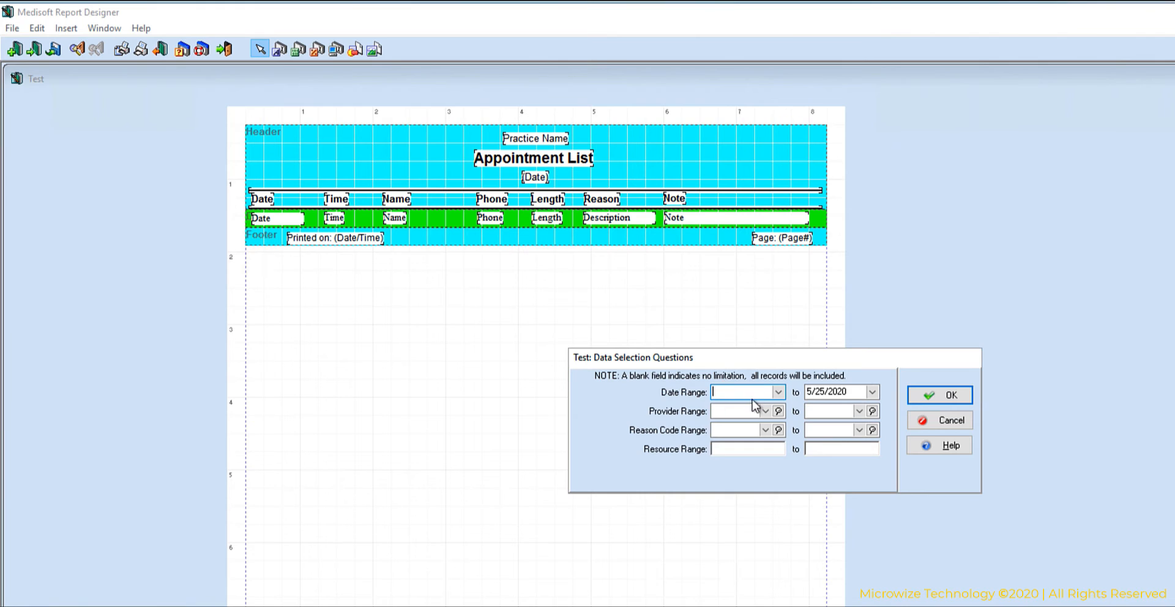
Preview the Test report with a blank start date and 5/25/2020 as the end date.
double_click(840, 392)
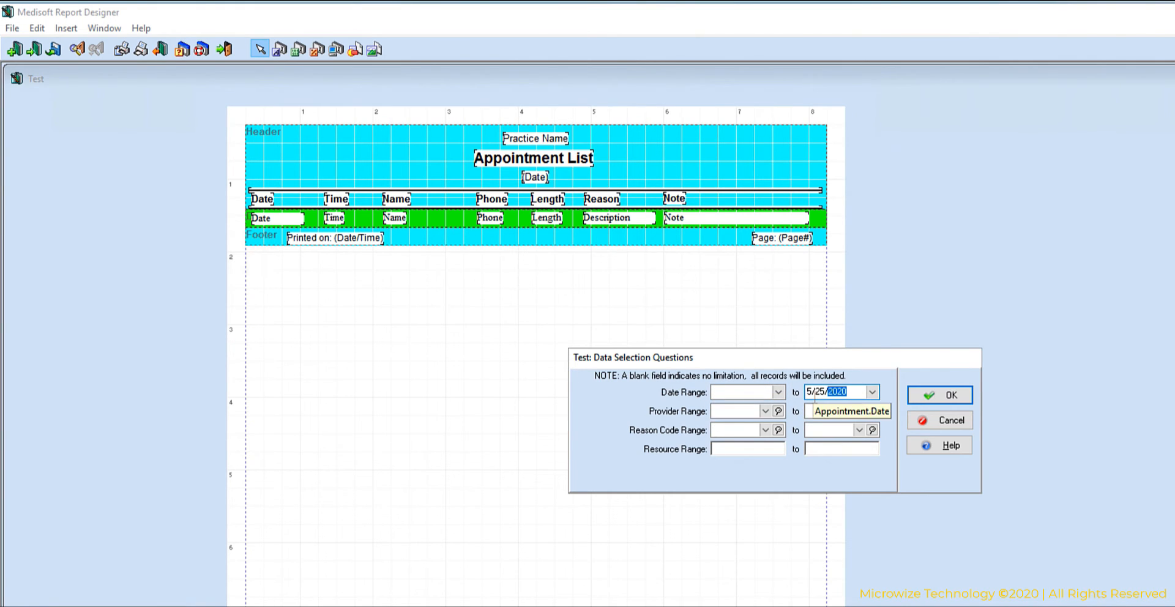
key(shift+Tab)
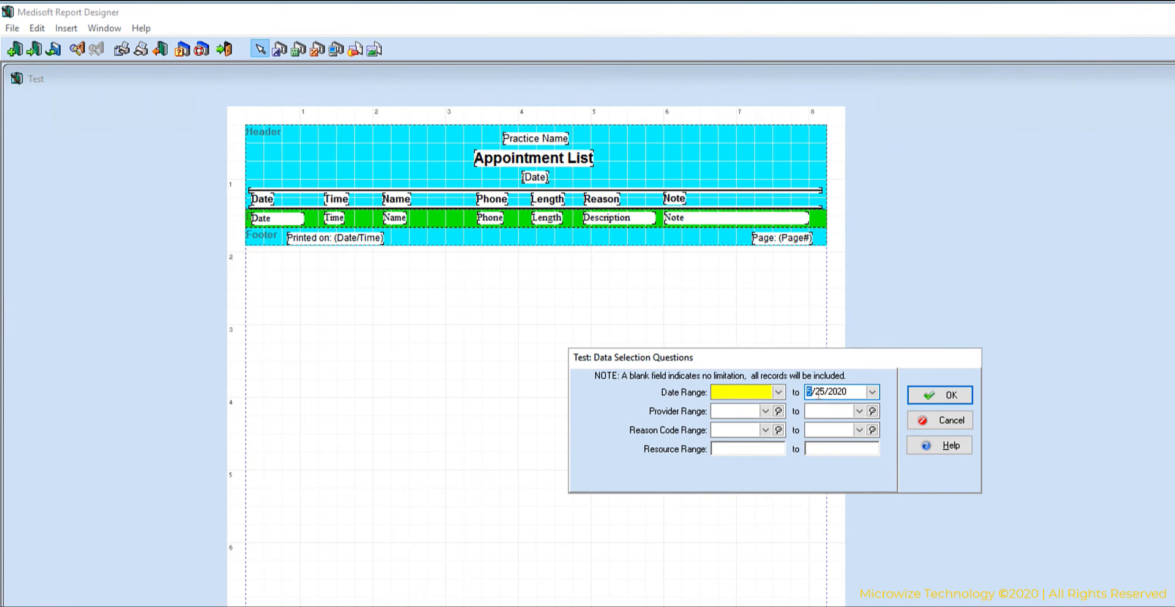
click(819, 392)
click(941, 396)
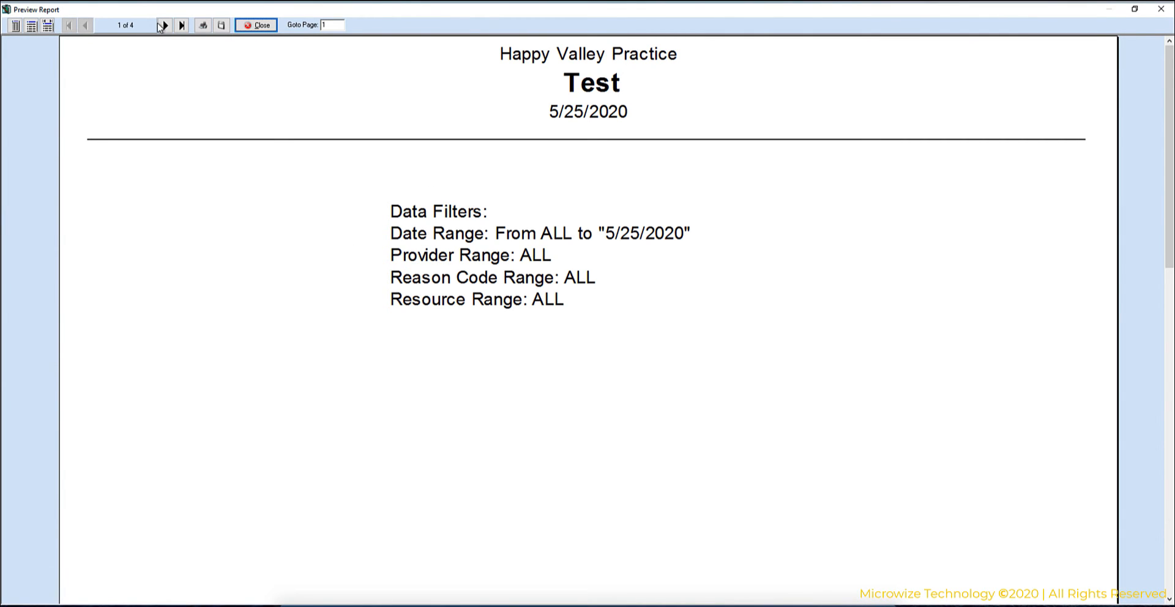
Page through the appointment list preview to its last page and close it.
click(163, 25)
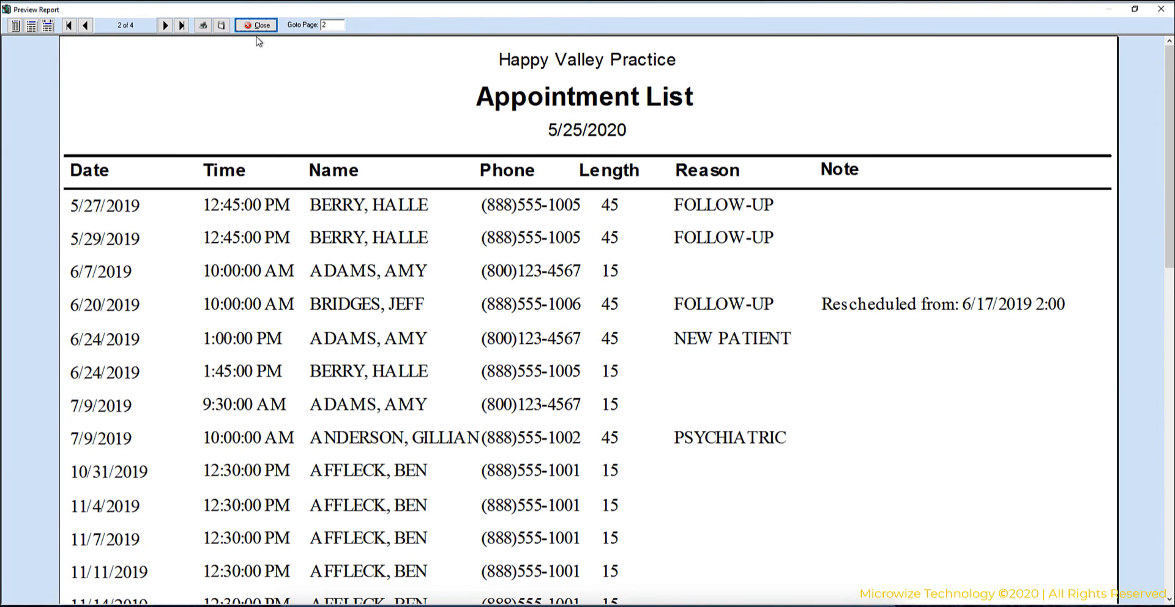
click(165, 26)
click(166, 26)
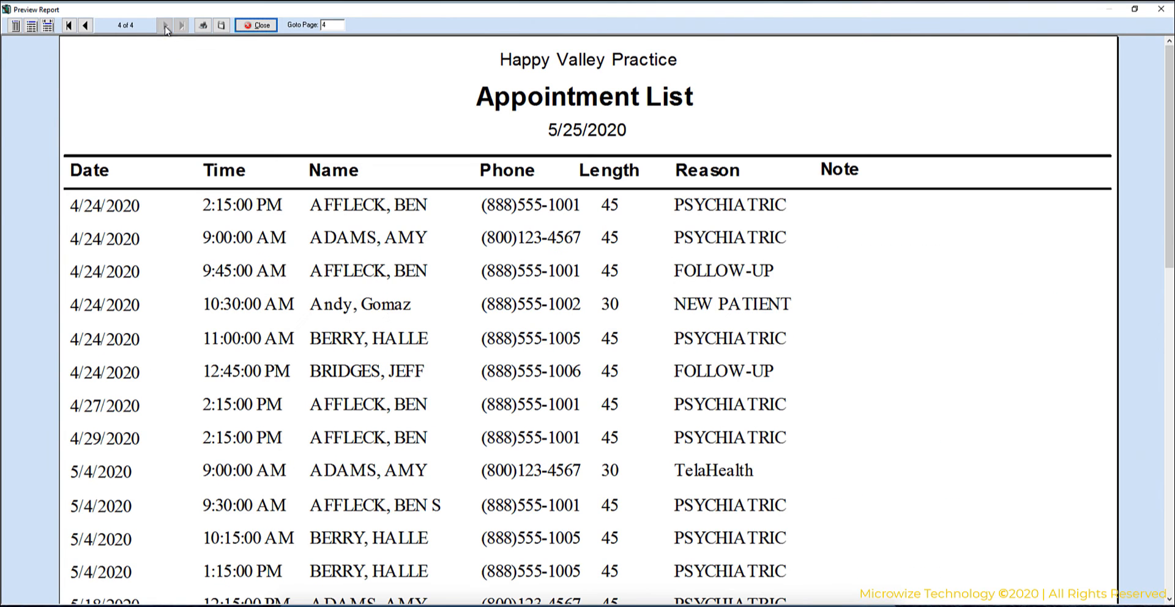
click(255, 26)
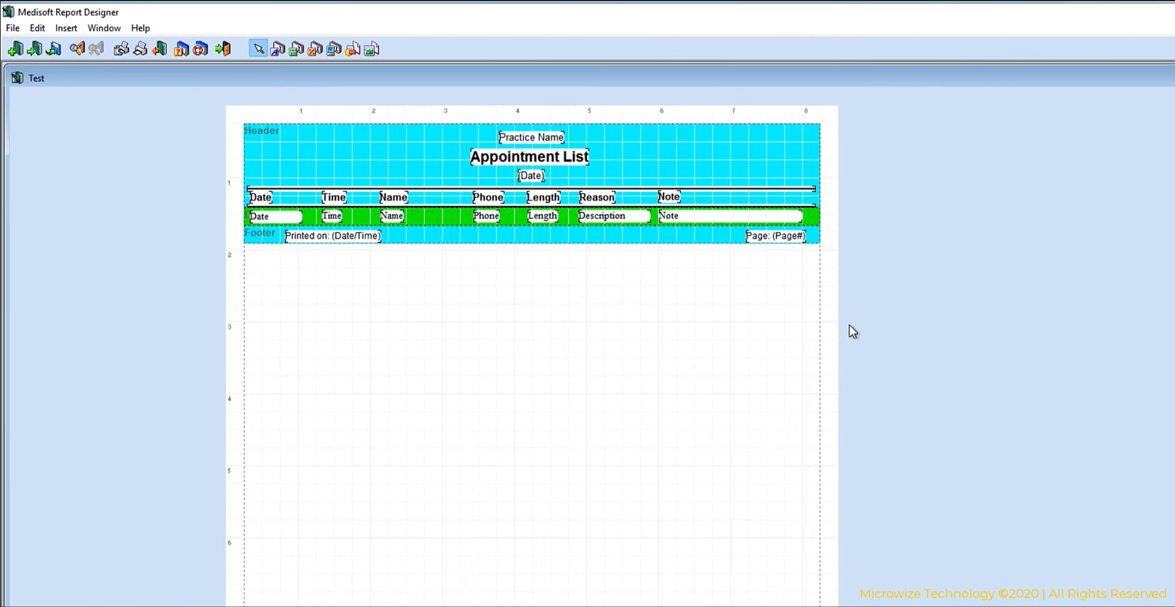
Change the Note column heading text in the report header to "email".
click(672, 200)
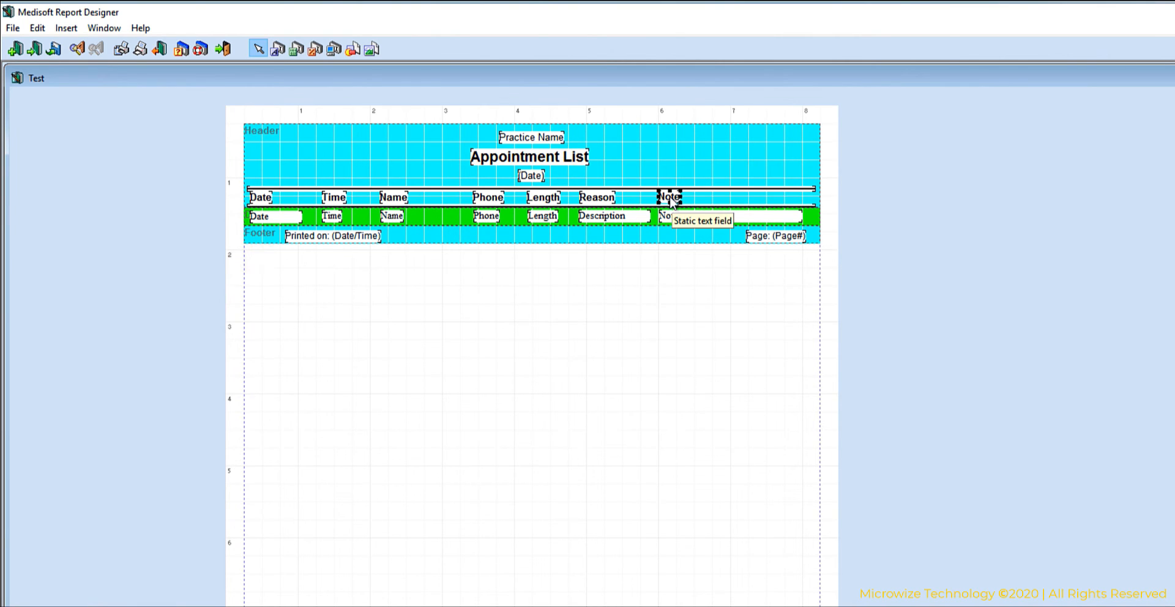
double_click(671, 201)
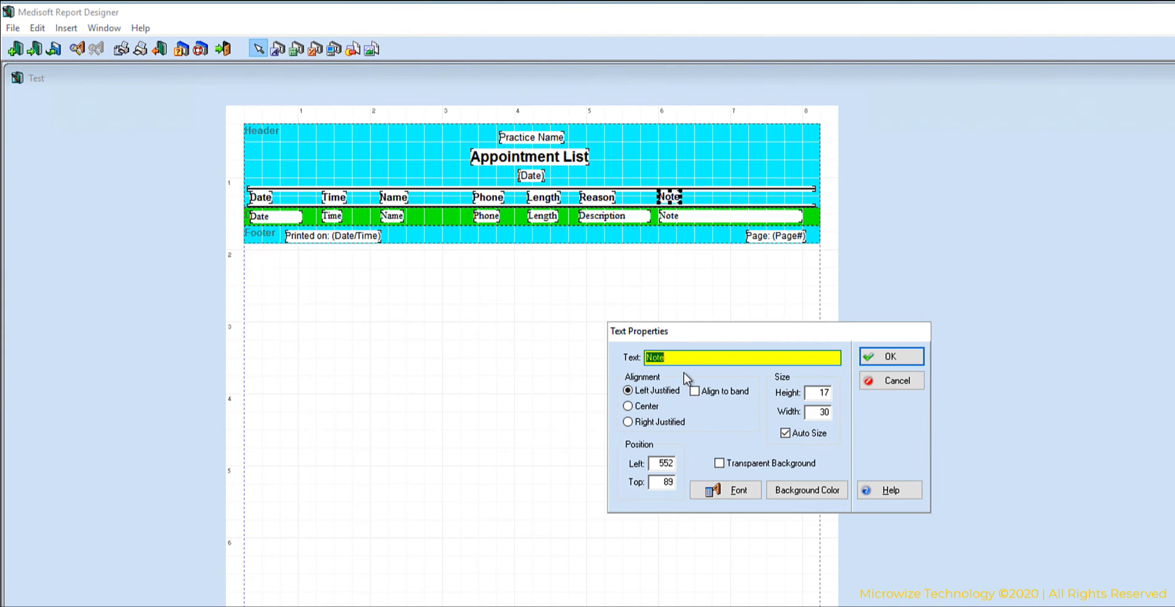
text(email)
key(Return)
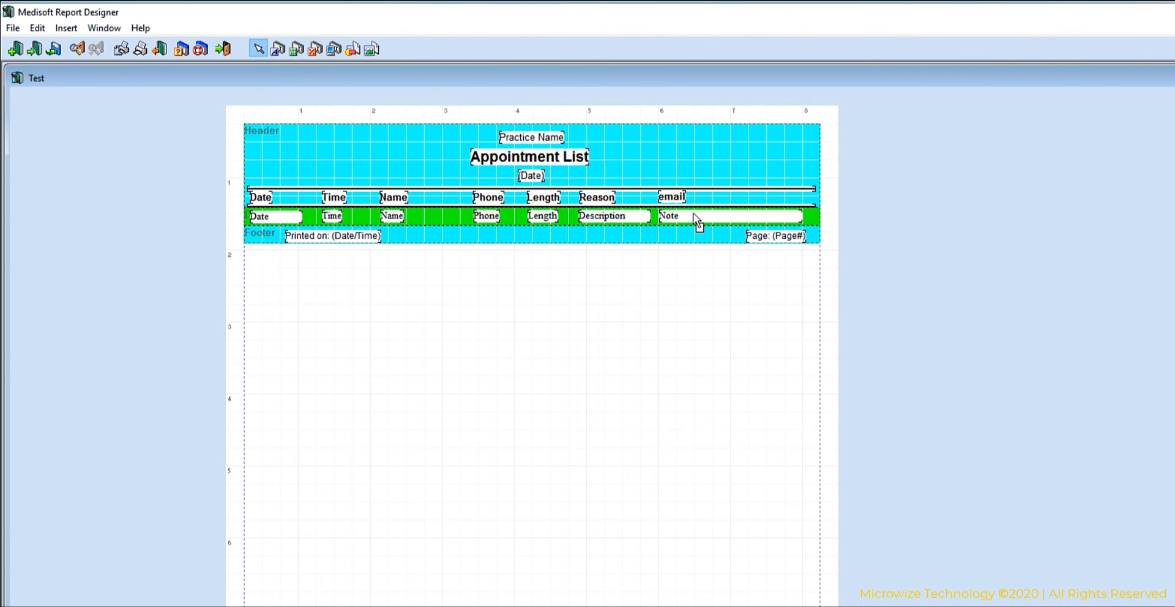
Open the Note data field's source for editing and highlight the EMail field in the Patient group.
click(695, 215)
double_click(695, 215)
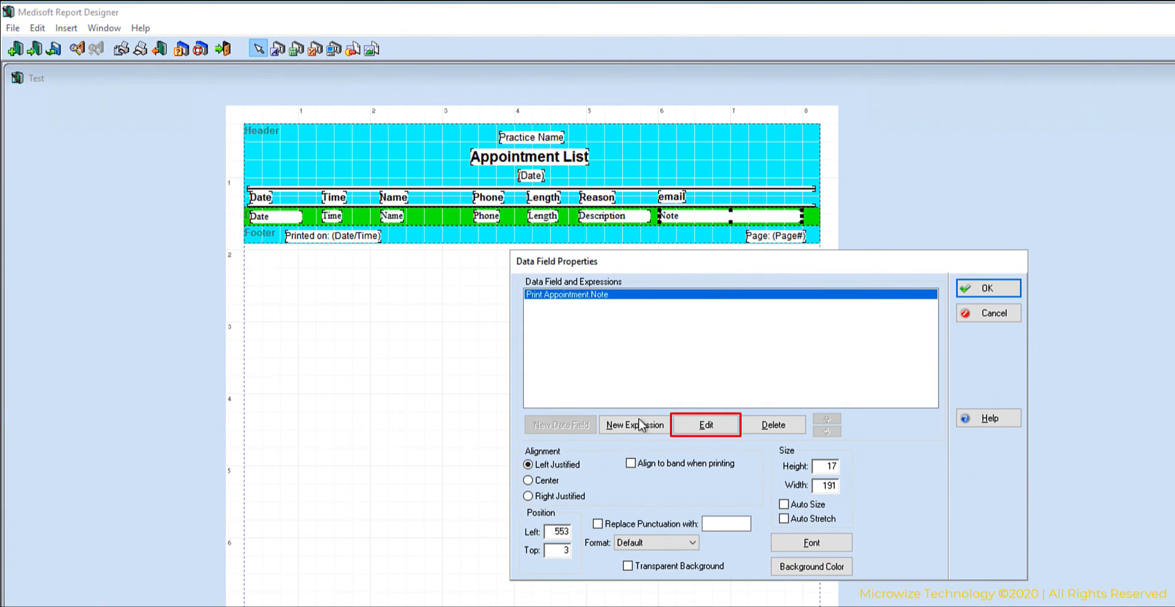
click(706, 424)
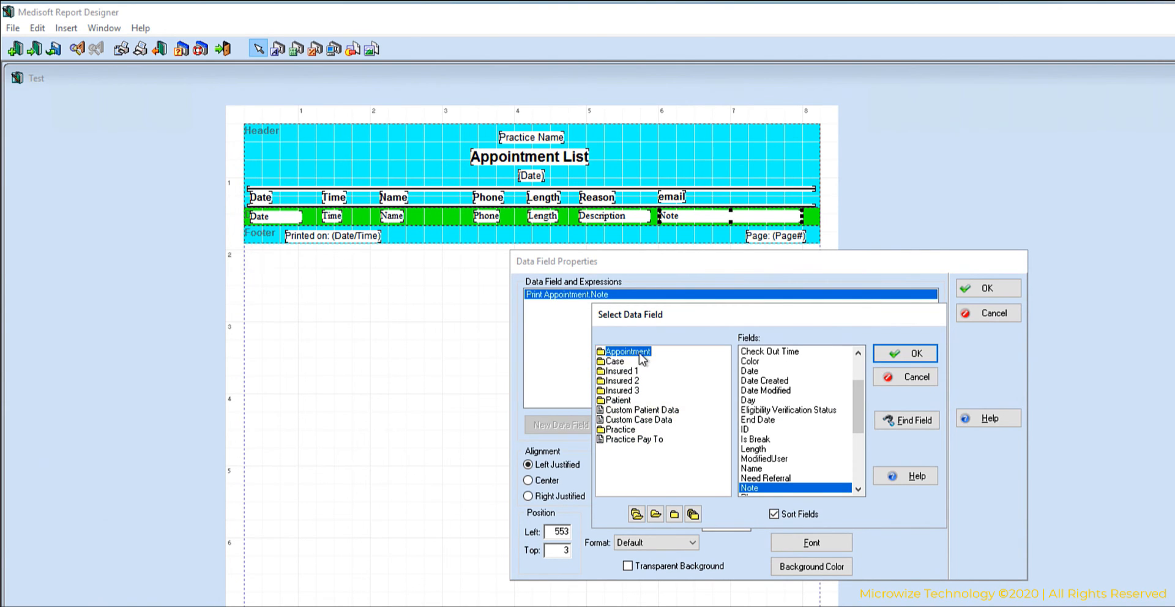
click(621, 401)
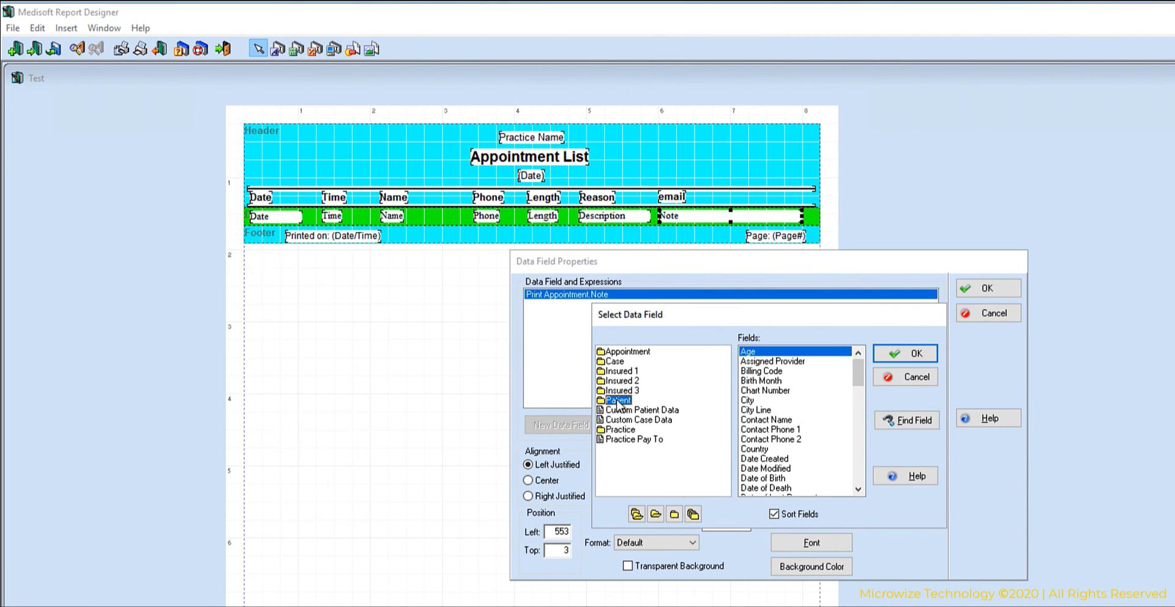
click(779, 430)
key(e)
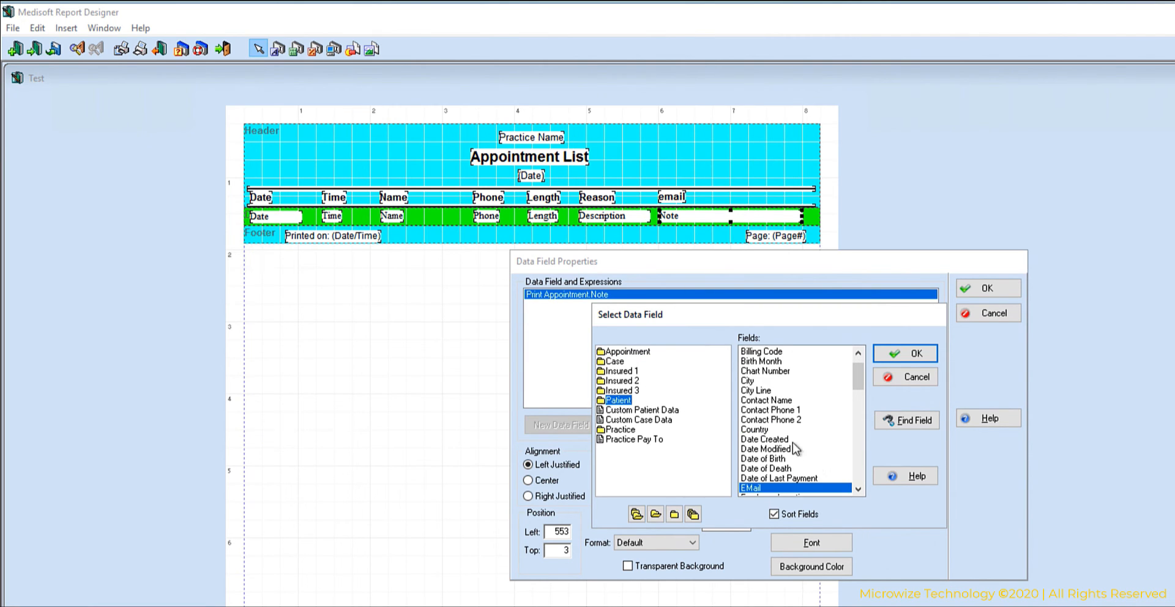
Find fields matching "email" and assign Patient.EMail as the data field under the email heading.
click(907, 420)
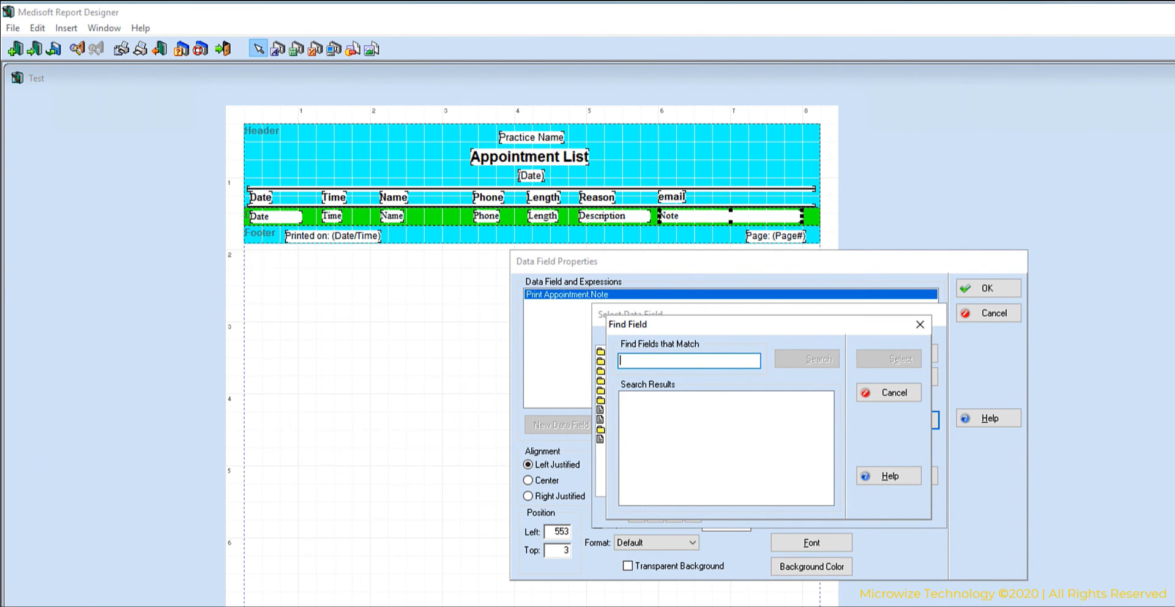
text(emai)
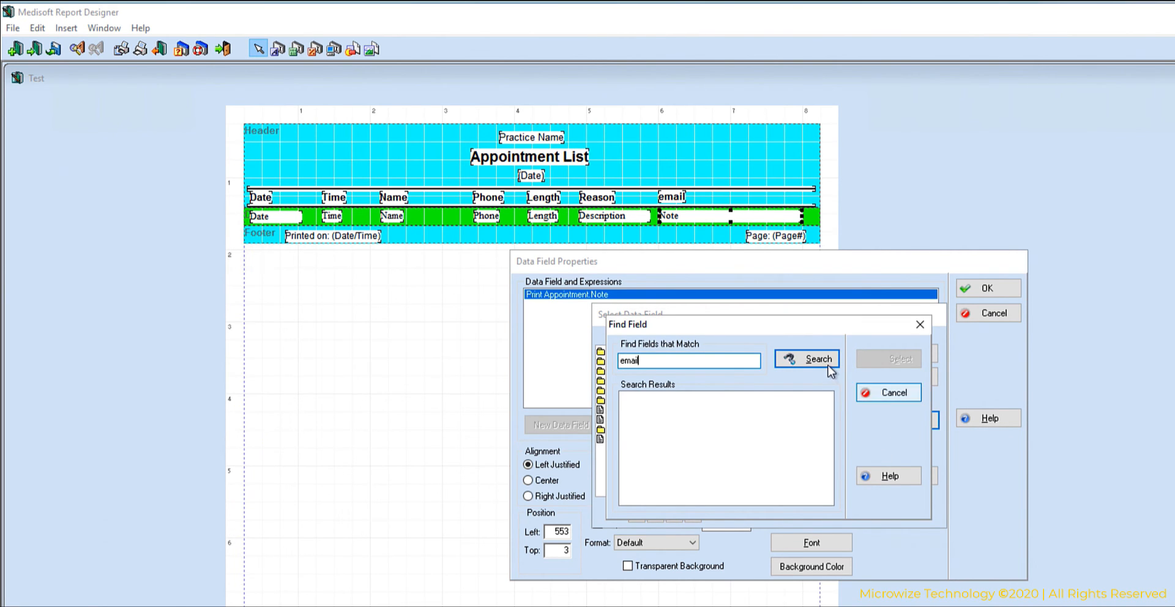
text(l)
click(828, 365)
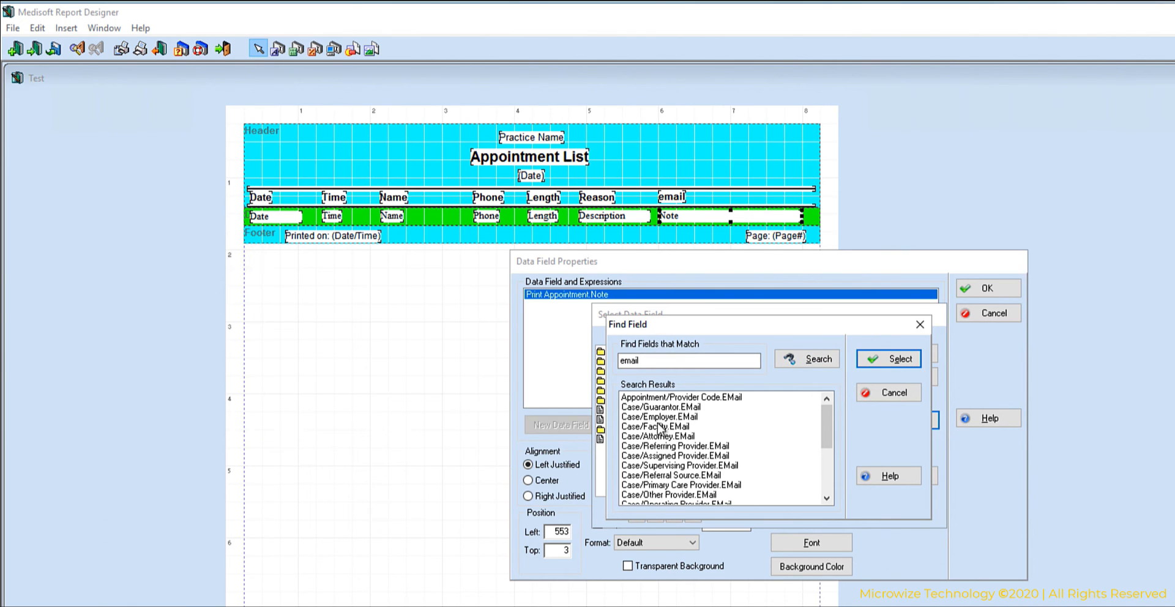
drag(827, 425, 827, 468)
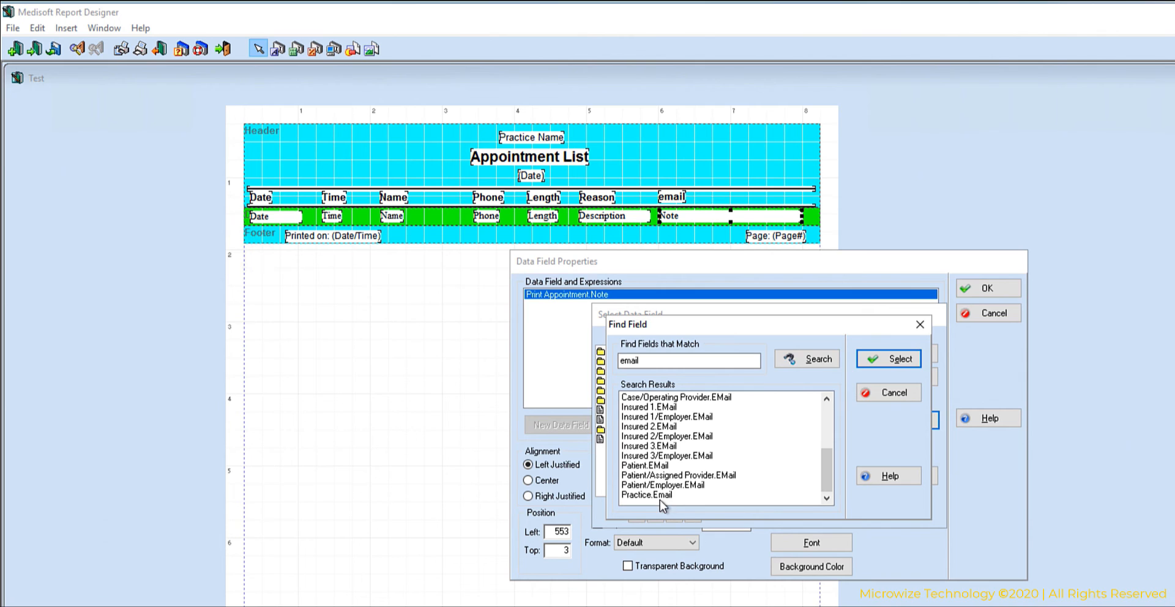
click(660, 467)
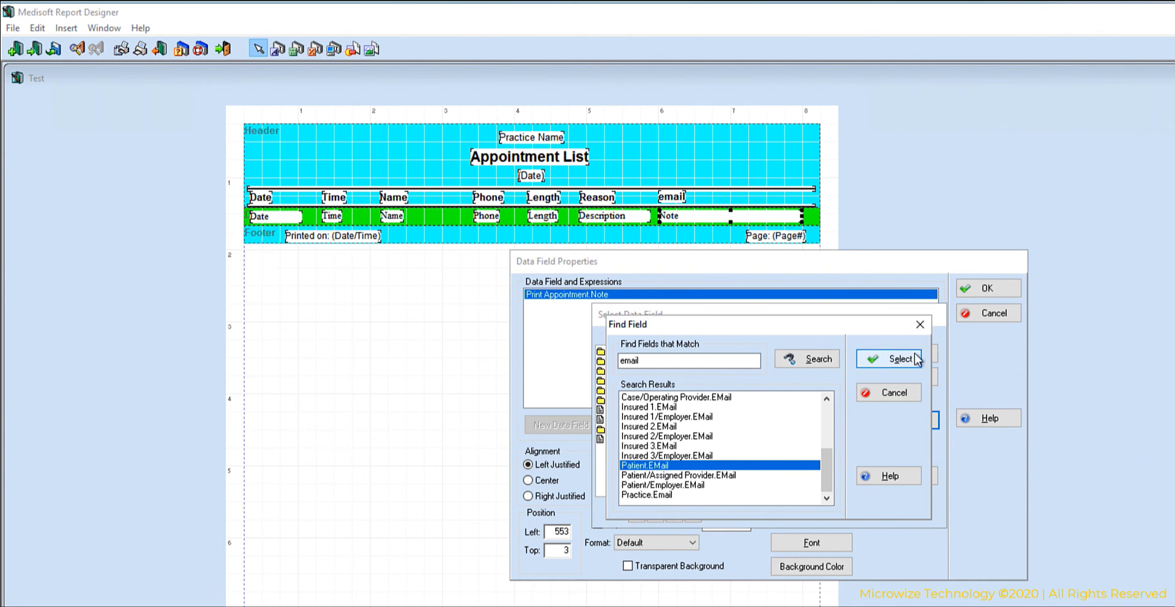
click(888, 358)
click(909, 353)
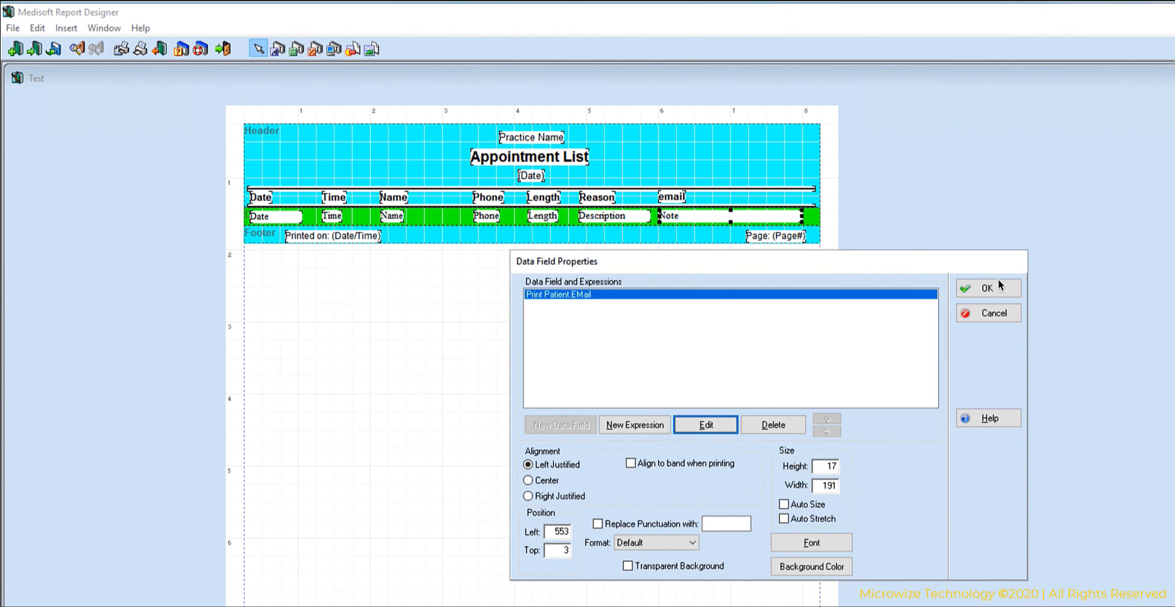
click(986, 289)
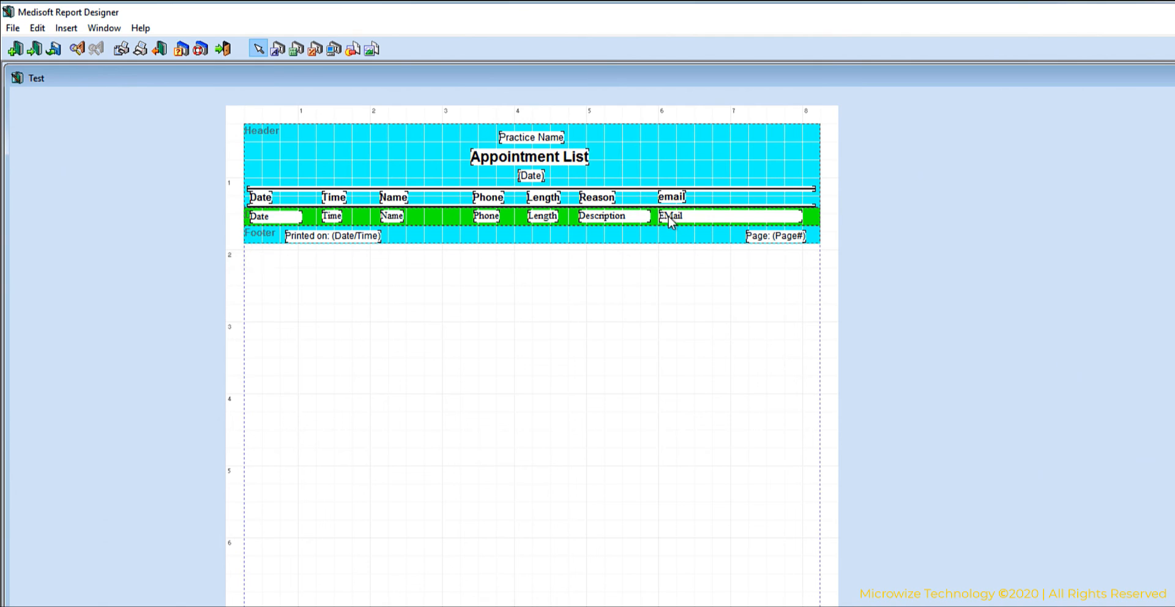
Preview the modified report for all dates up to 5/25/2020, check the email column on every page and close the preview.
click(121, 48)
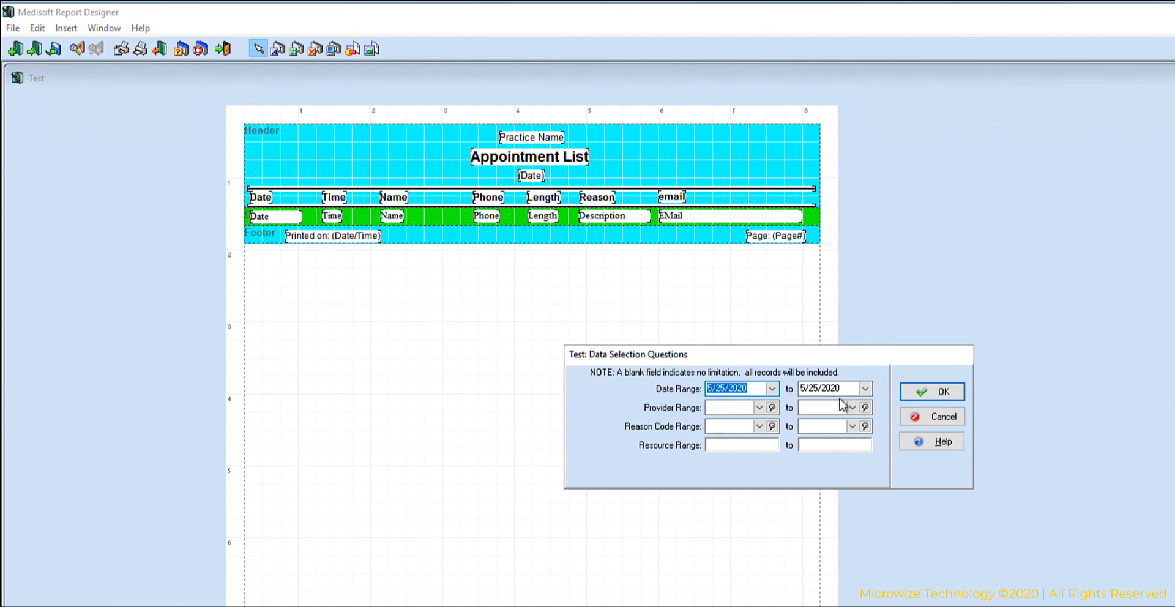
click(920, 389)
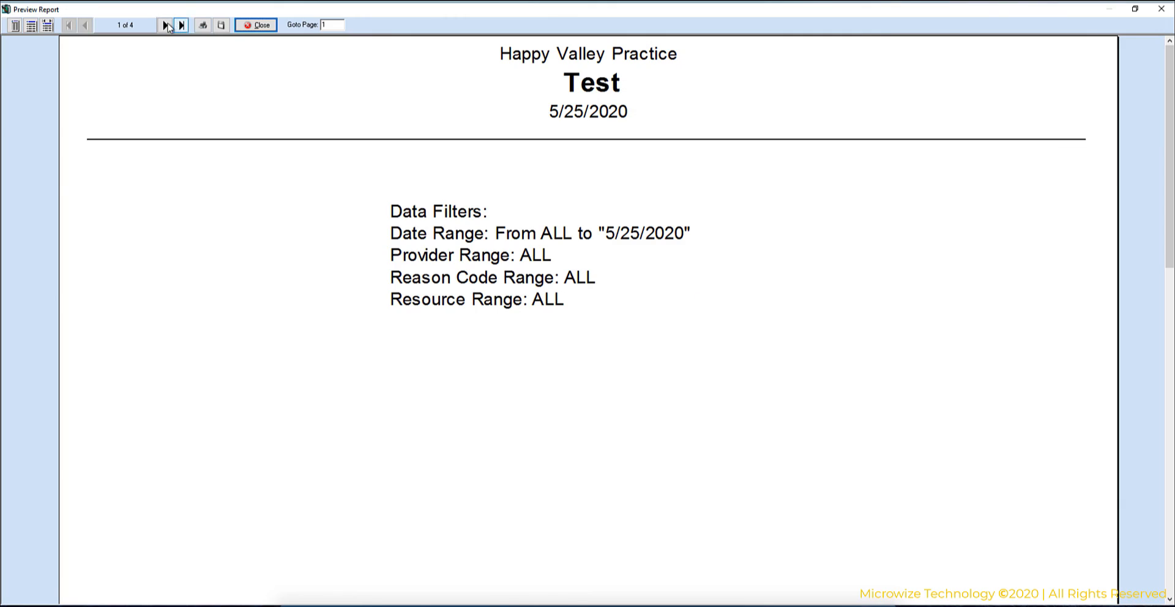
click(167, 25)
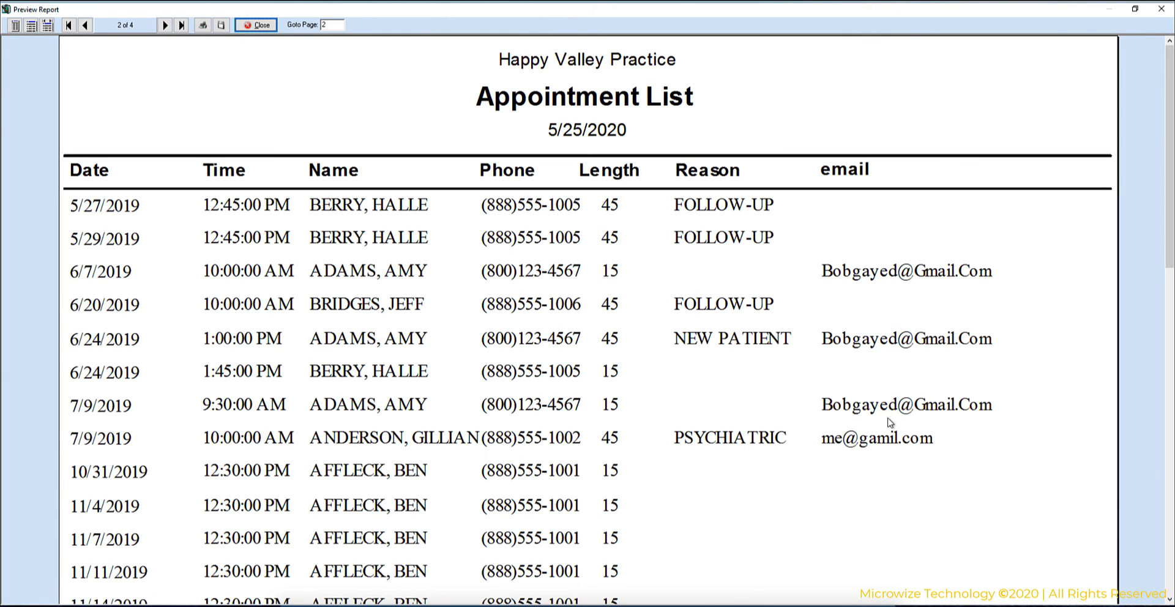
click(165, 25)
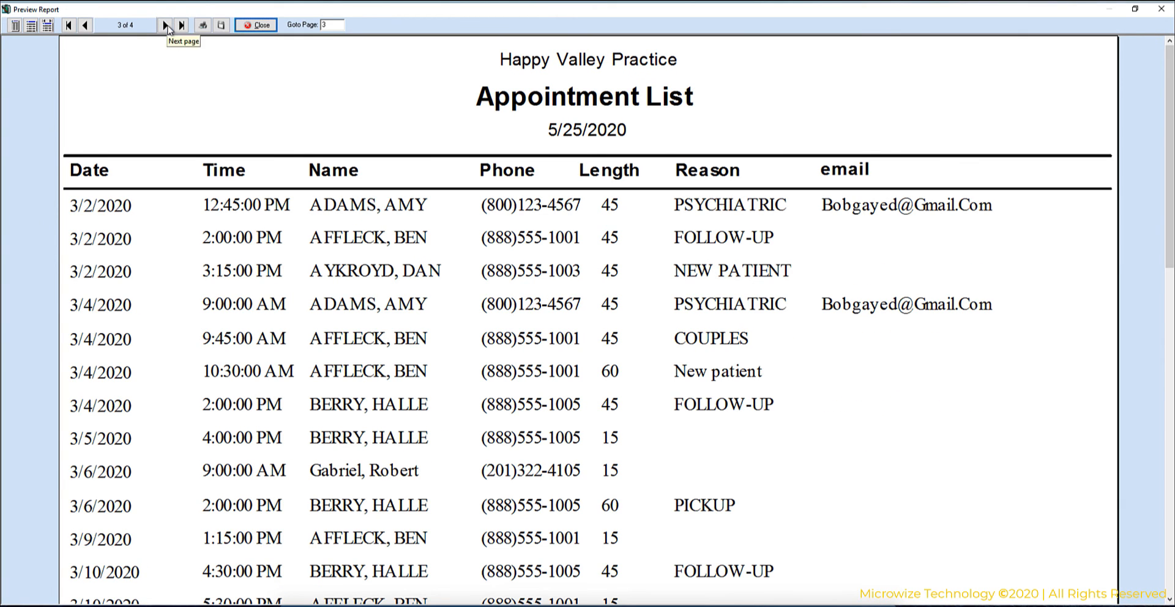
click(166, 25)
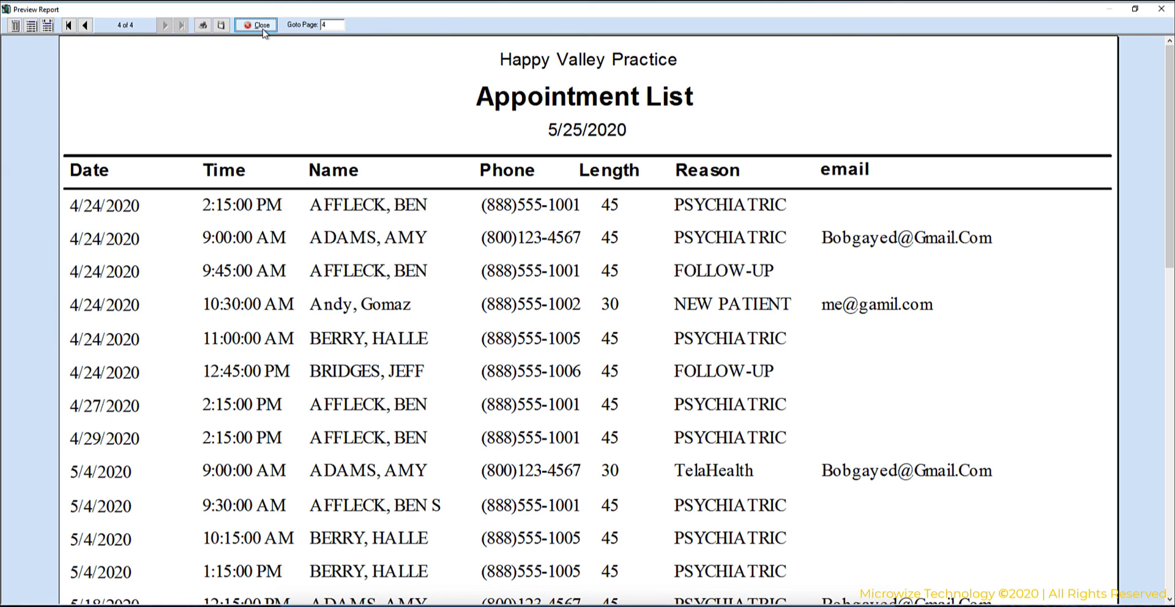
click(258, 25)
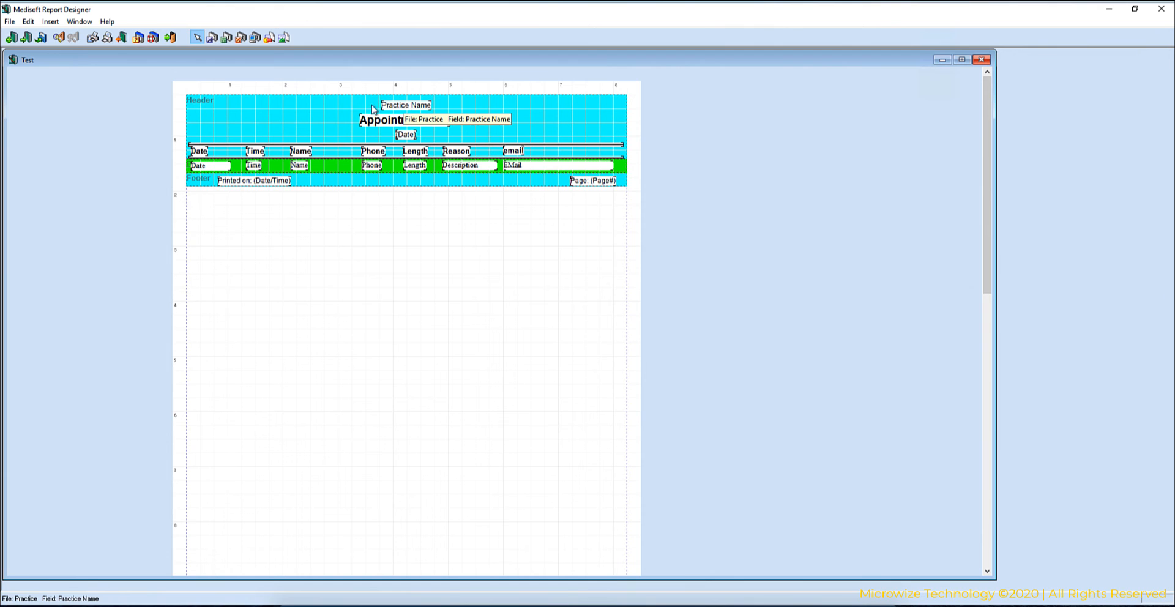